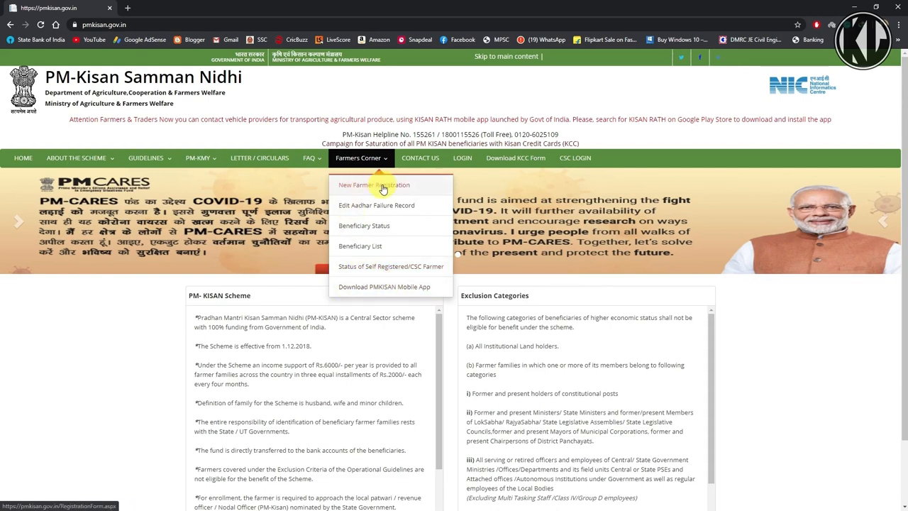
Start a new farmer registration with the Aadhaar number and image text, and agree to register on the PM-Kisan Portal
{"action": "left_click", "coordinate": [382, 187]}
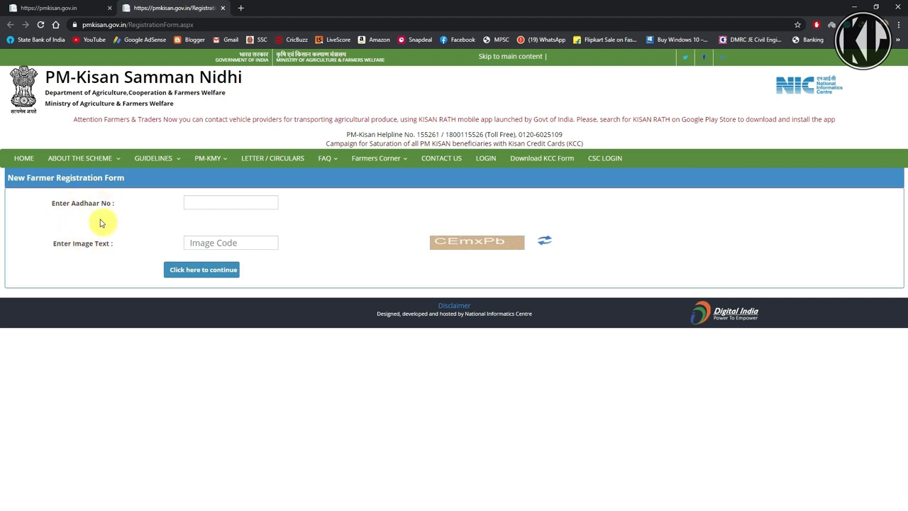
{"action": "left_click", "coordinate": [197, 202]}
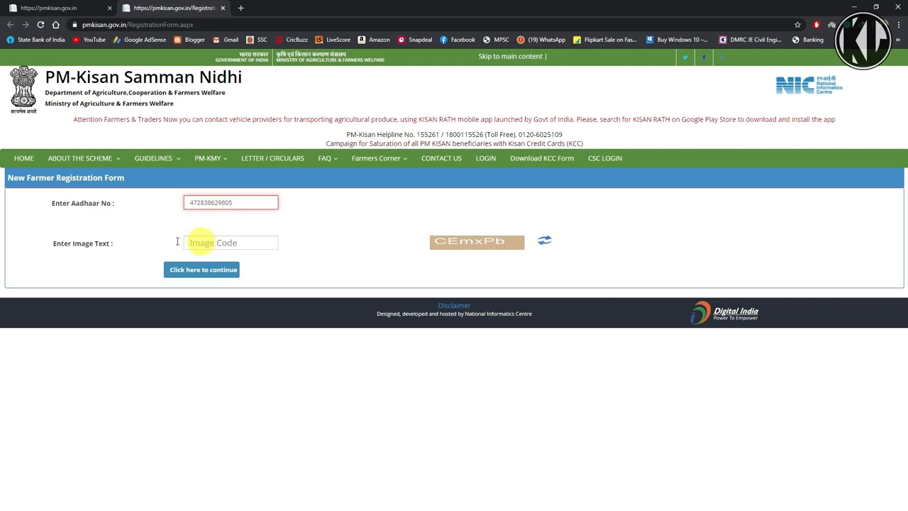
{"action": "left_click", "coordinate": [203, 243]}
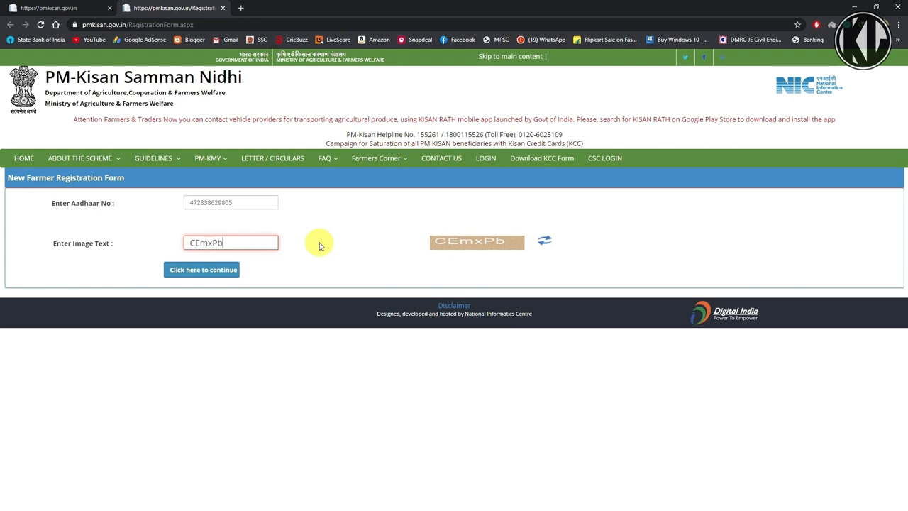
{"action": "left_click", "coordinate": [204, 271]}
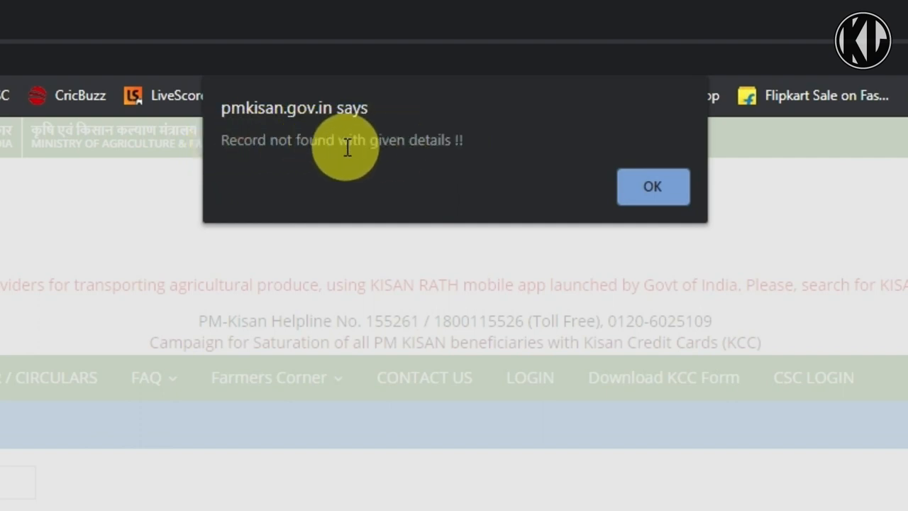
{"action": "left_click", "coordinate": [660, 189]}
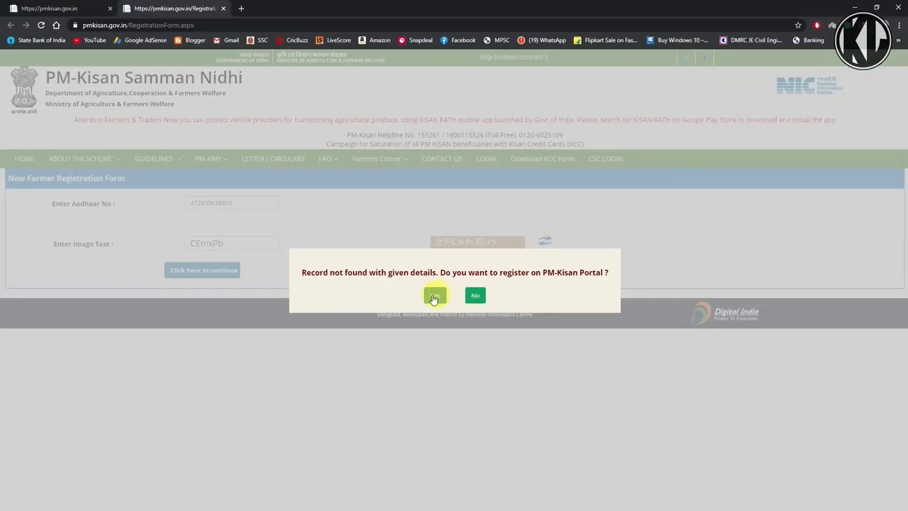
{"action": "left_click", "coordinate": [437, 297]}
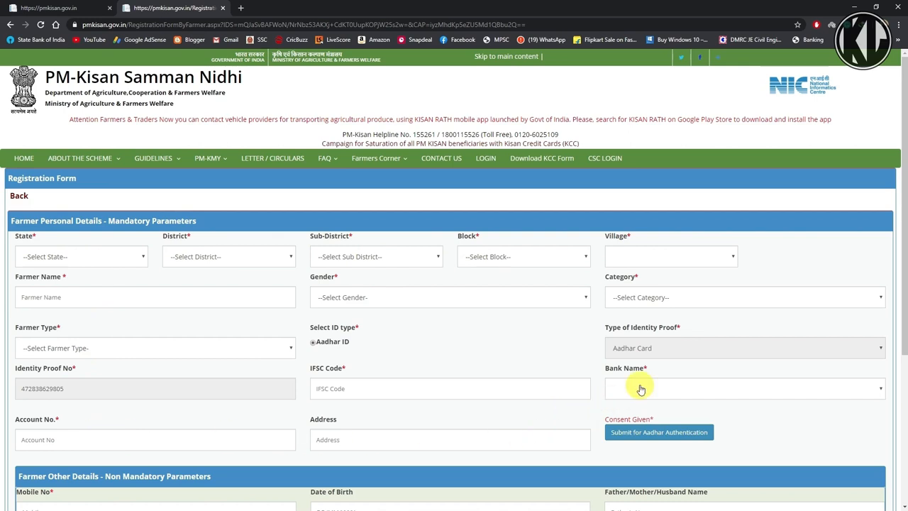
Set the farmer's state to MIZORAM and the district to KOLASIB
{"action": "left_click", "coordinate": [58, 259]}
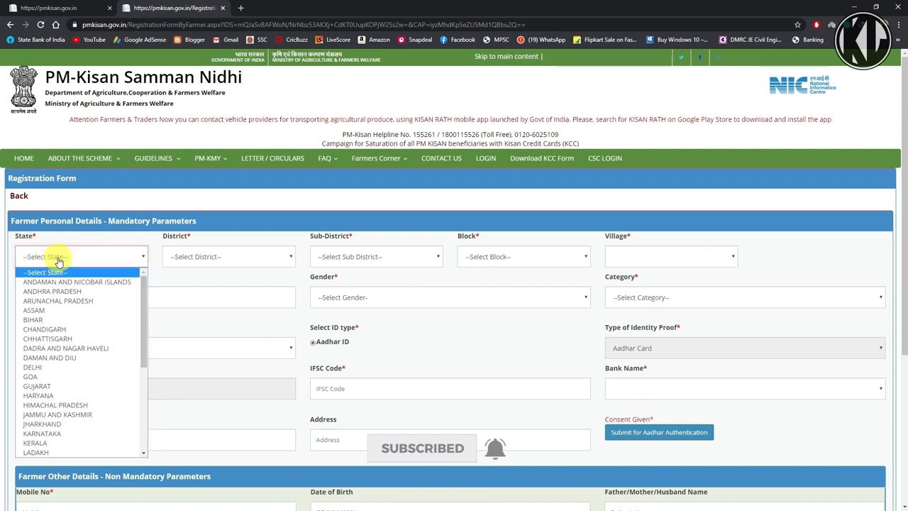
{"action": "scroll", "coordinate": [61, 325], "scroll_direction": "down", "scroll_amount": 3}
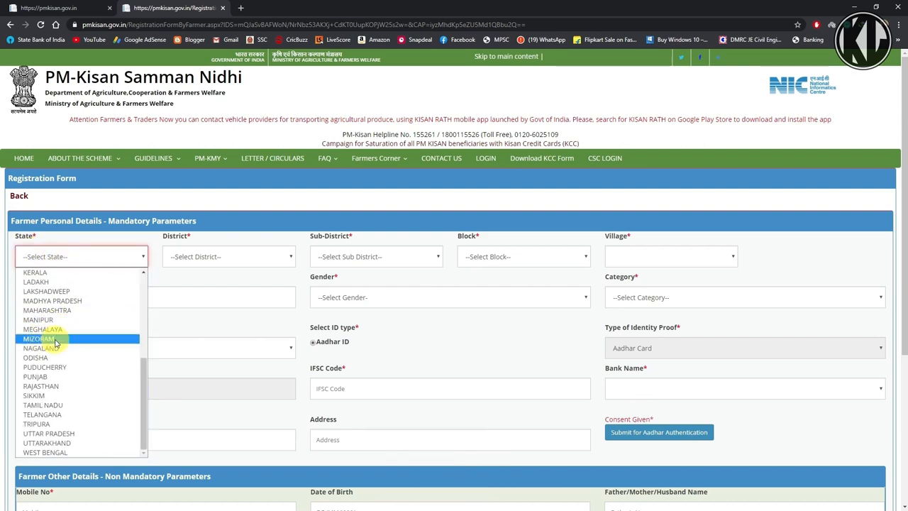
{"action": "left_click", "coordinate": [56, 339]}
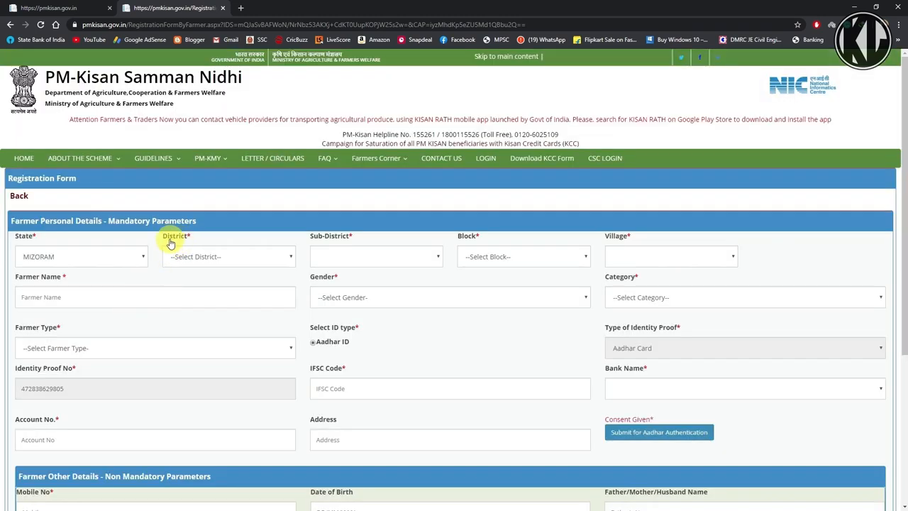
{"action": "left_click", "coordinate": [199, 259]}
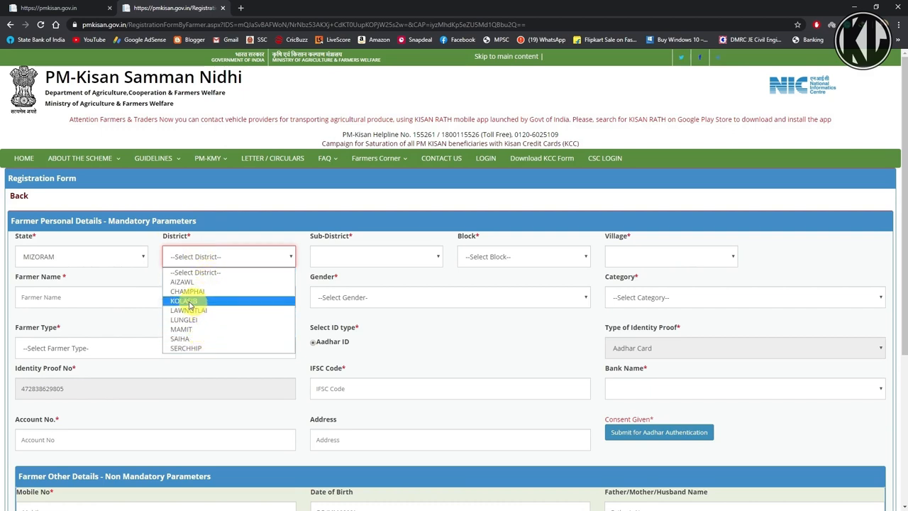
{"action": "left_click", "coordinate": [199, 301]}
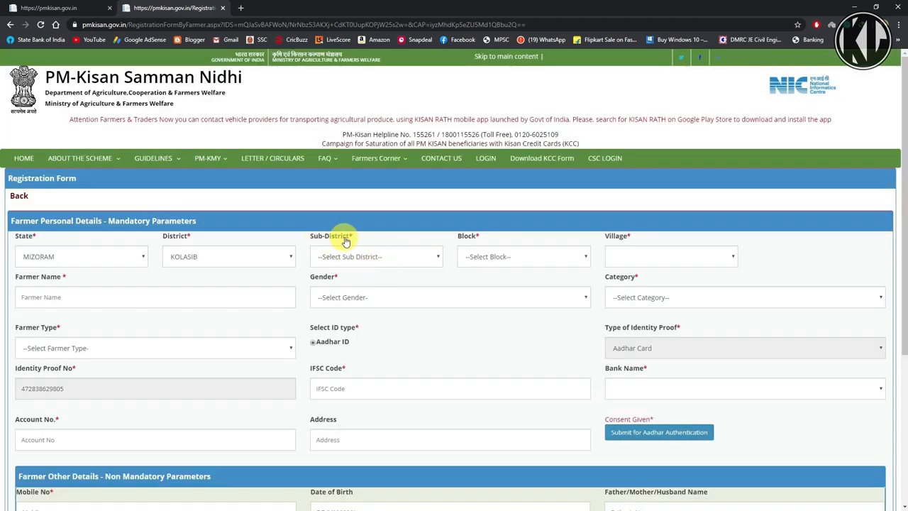
Set the sub-district to Bilkhawthlir, the block to BILKHAWTHLIR and the village to Bilkhawthlir North
{"action": "left_click", "coordinate": [367, 260]}
{"action": "left_click", "coordinate": [366, 259]}
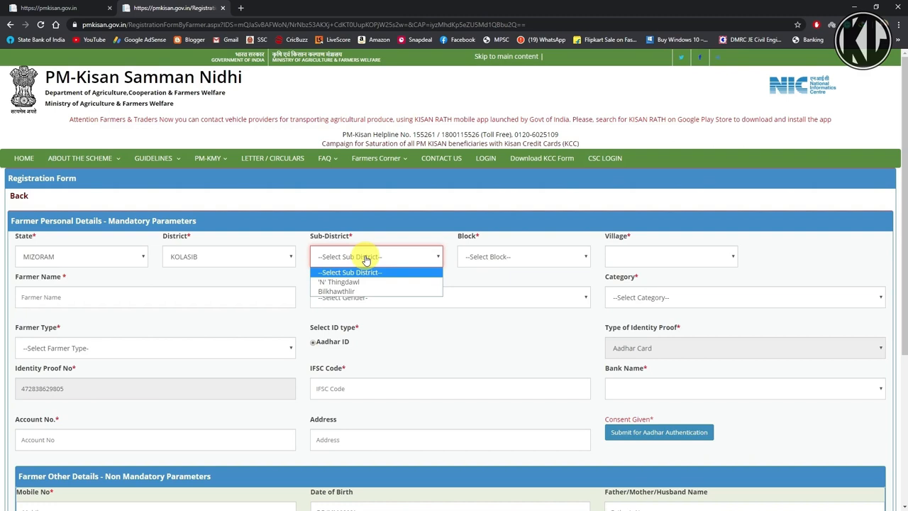
{"action": "left_click", "coordinate": [340, 291]}
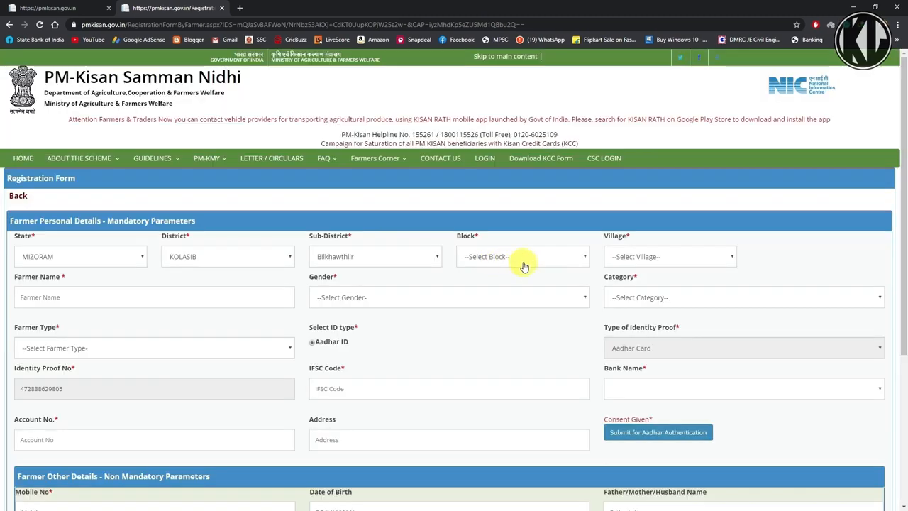
{"action": "left_click", "coordinate": [485, 257]}
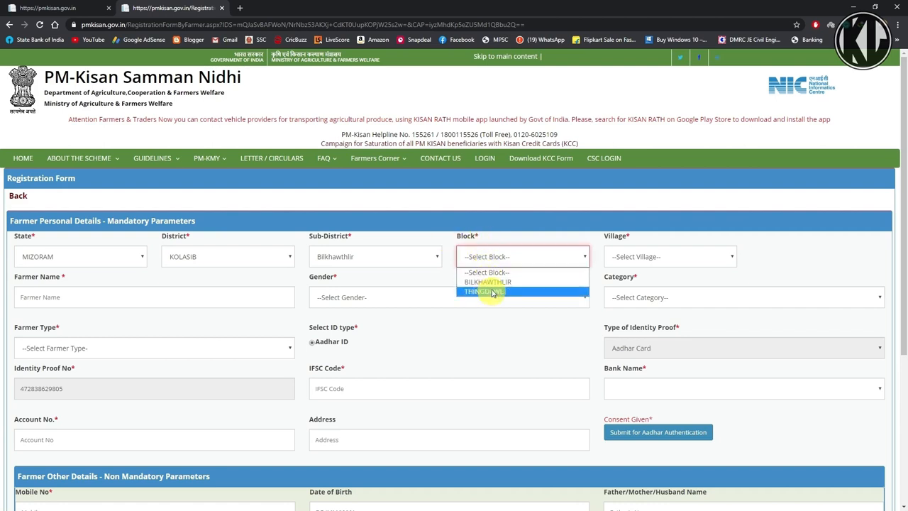
{"action": "left_click", "coordinate": [488, 283]}
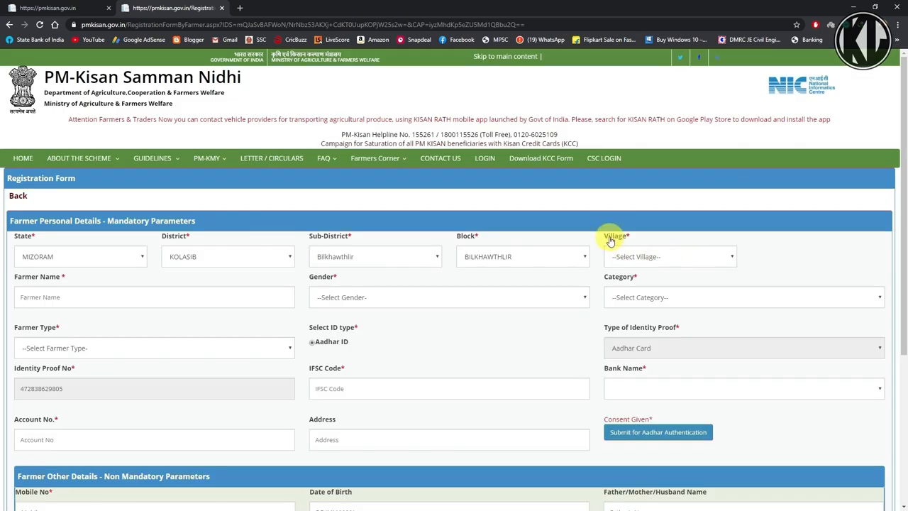
{"action": "left_click", "coordinate": [652, 257]}
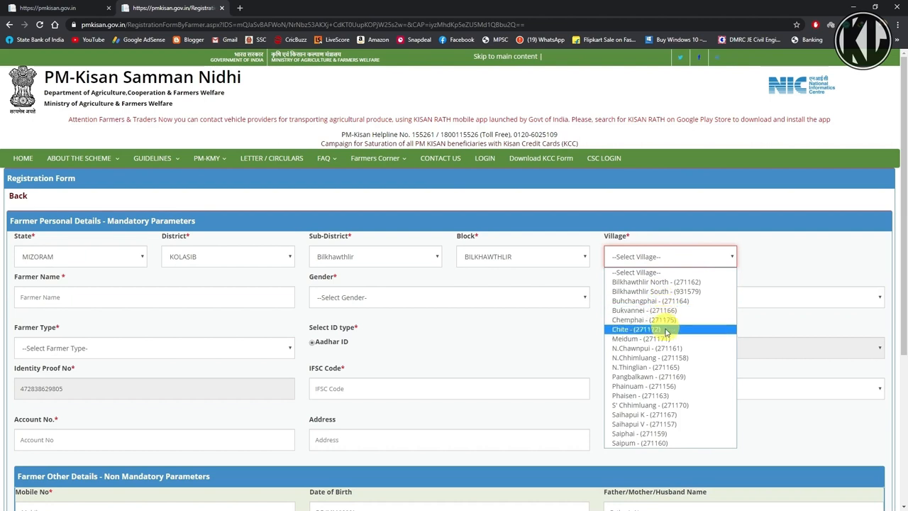
{"action": "left_click", "coordinate": [662, 283]}
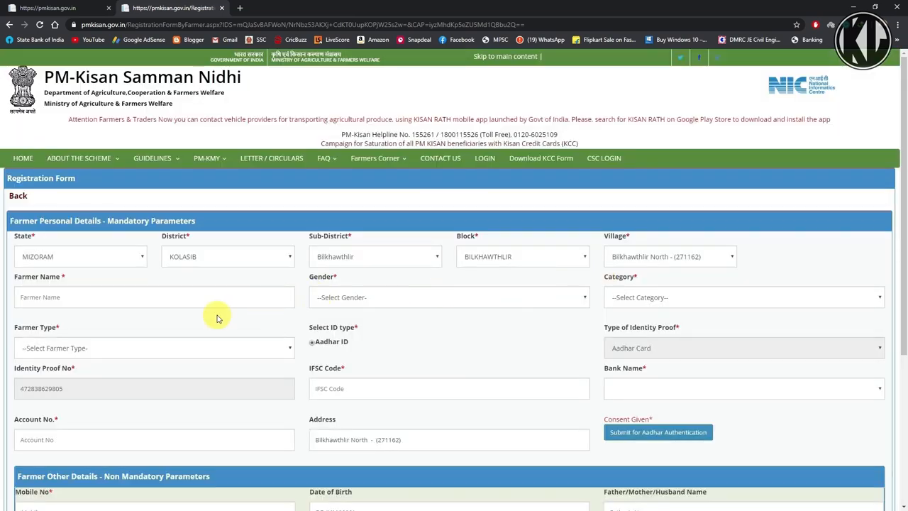
Enter the farmer's full name and set gender to Male, category to ST and farmer type to Small (1-2Ha)
{"action": "left_click", "coordinate": [66, 298]}
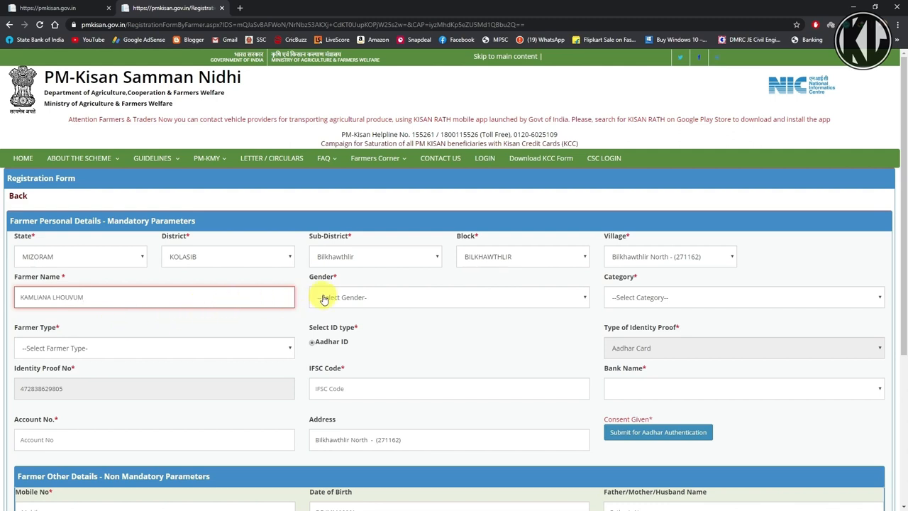
{"action": "left_click", "coordinate": [358, 298]}
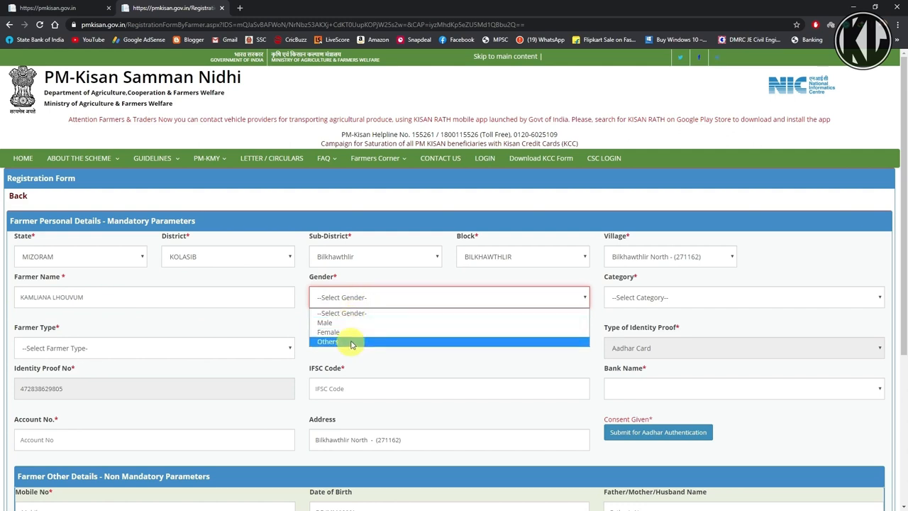
{"action": "left_click", "coordinate": [353, 325]}
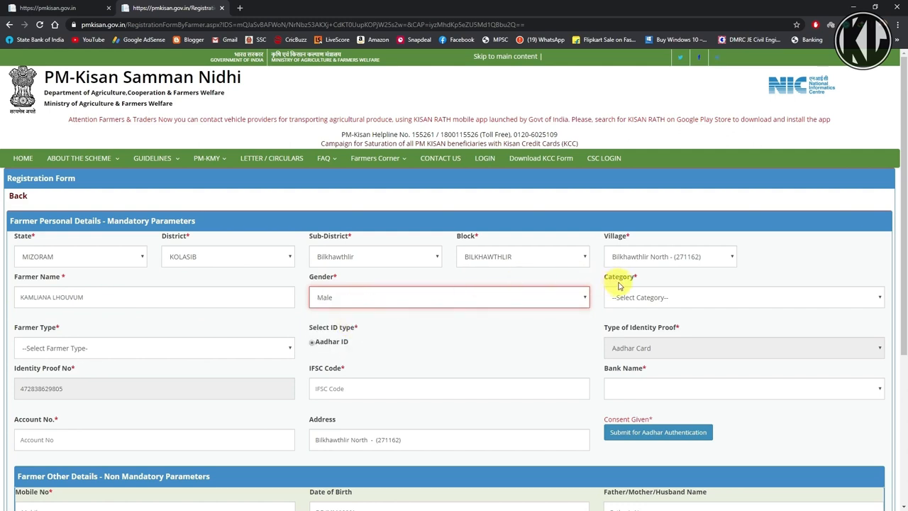
{"action": "left_click", "coordinate": [649, 298]}
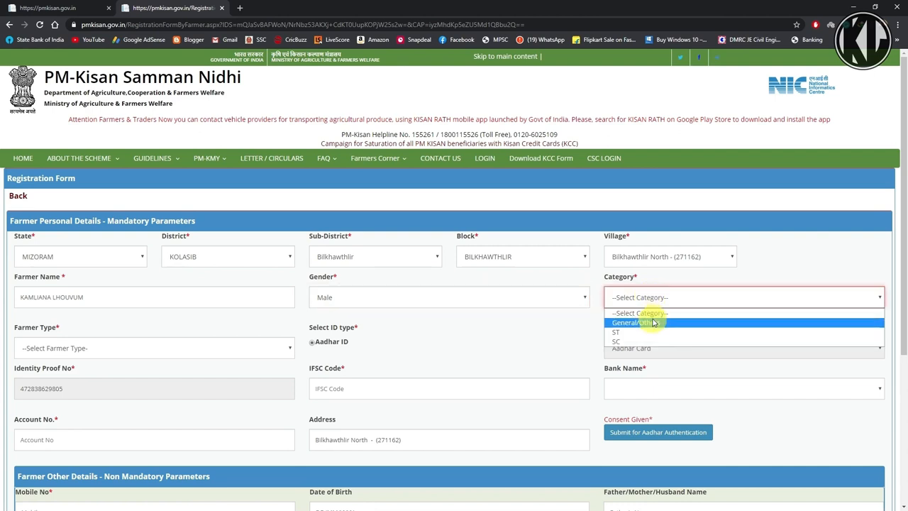
{"action": "left_click", "coordinate": [617, 334]}
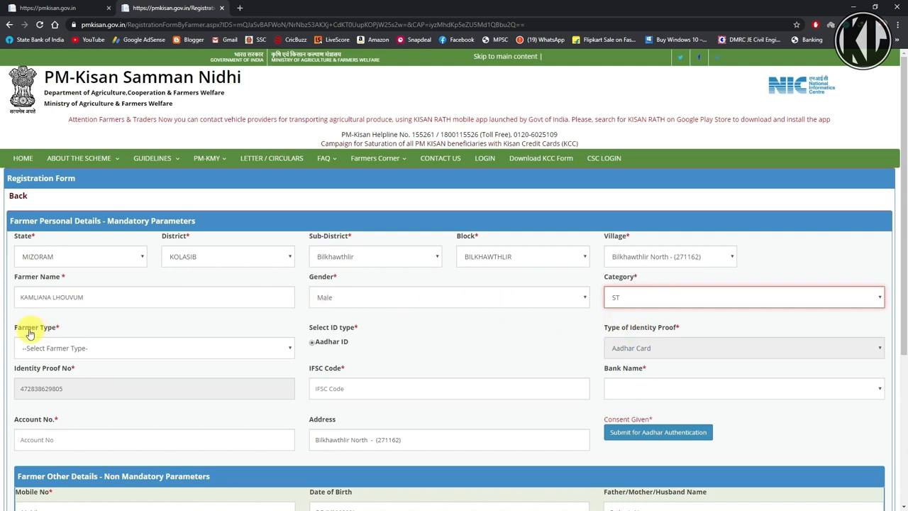
{"action": "left_click", "coordinate": [89, 350]}
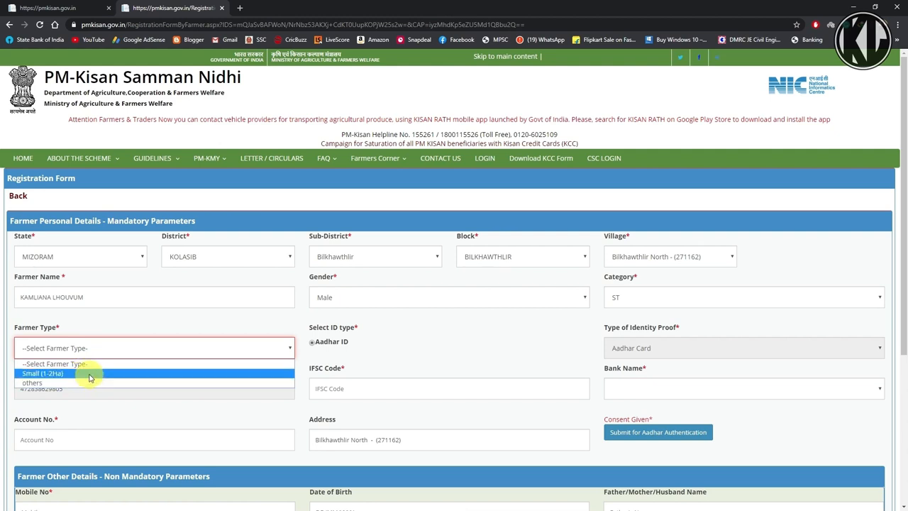
{"action": "left_click", "coordinate": [90, 374]}
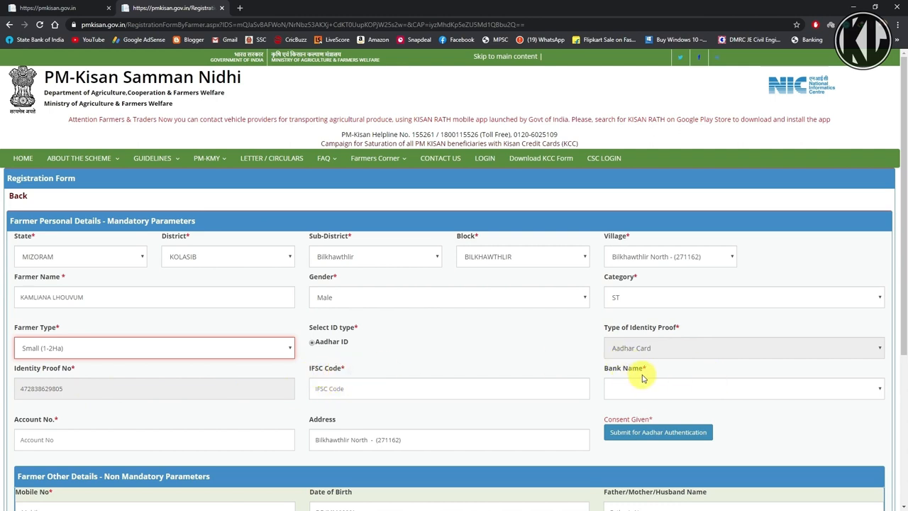
Fill in the bank details with IFSC code SBIN0004795, STATE BANK OF INDIA as the bank, and the farmer's account number
{"action": "left_click", "coordinate": [349, 391]}
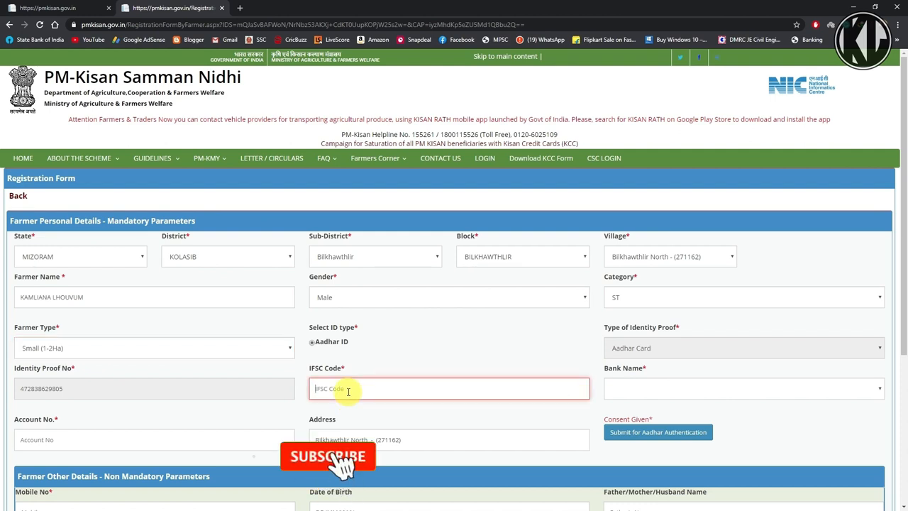
{"action": "type", "text": "S"}
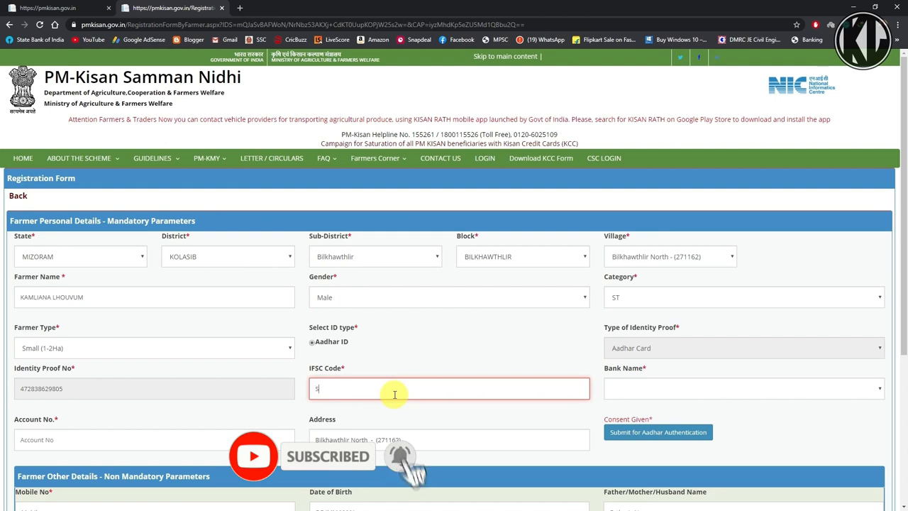
{"action": "type", "text": "BIN0004795"}
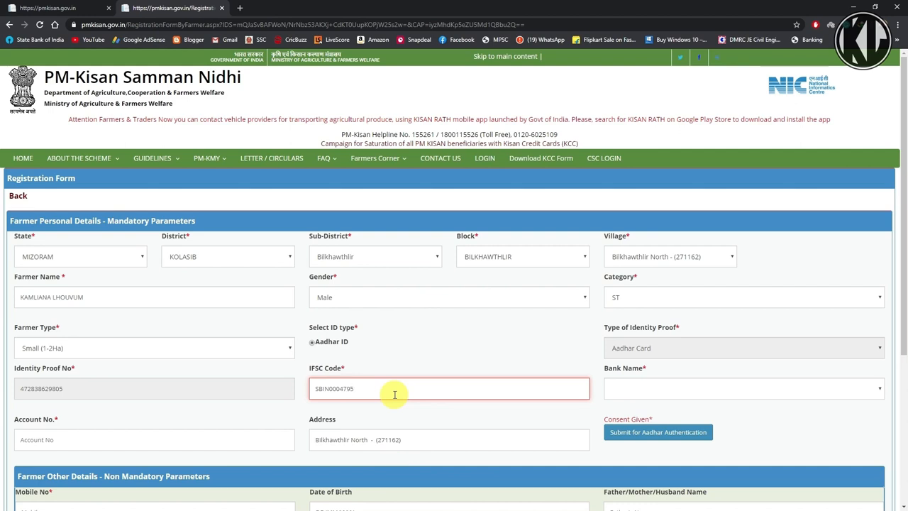
{"action": "left_click", "coordinate": [612, 388]}
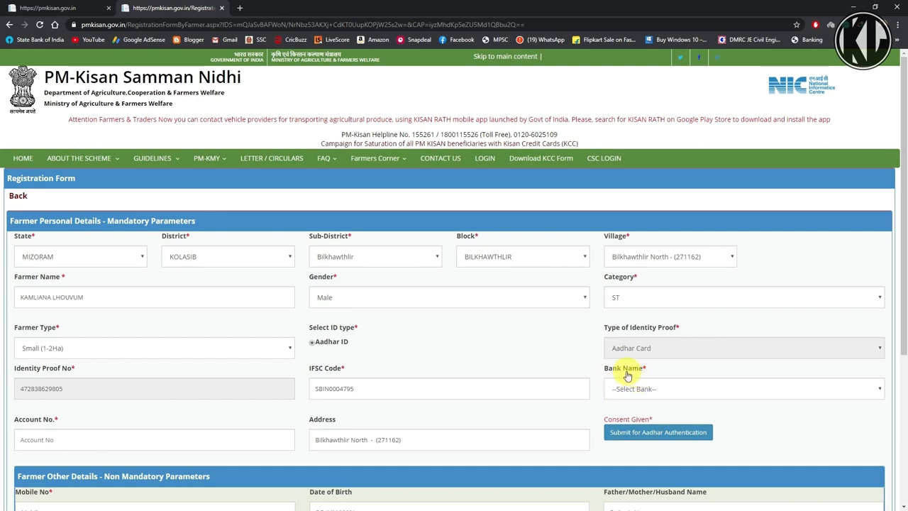
{"action": "left_click", "coordinate": [675, 388]}
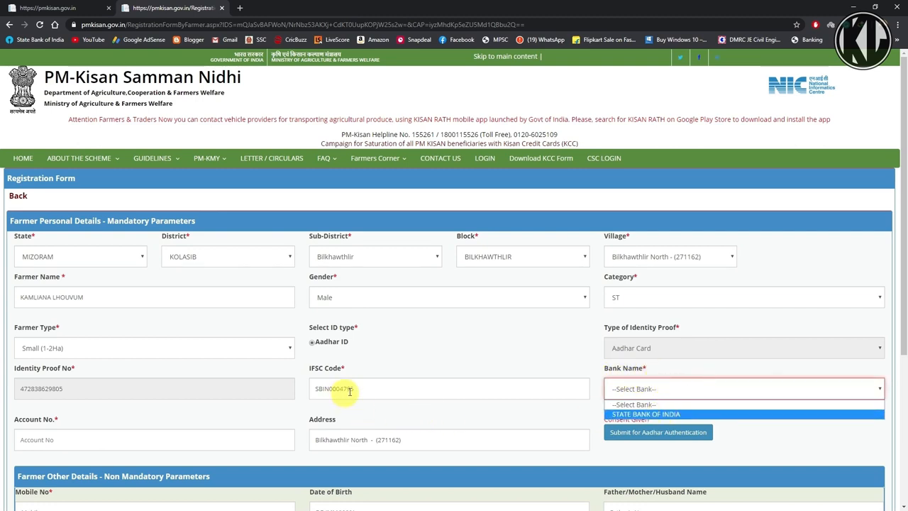
{"action": "left_click", "coordinate": [674, 414]}
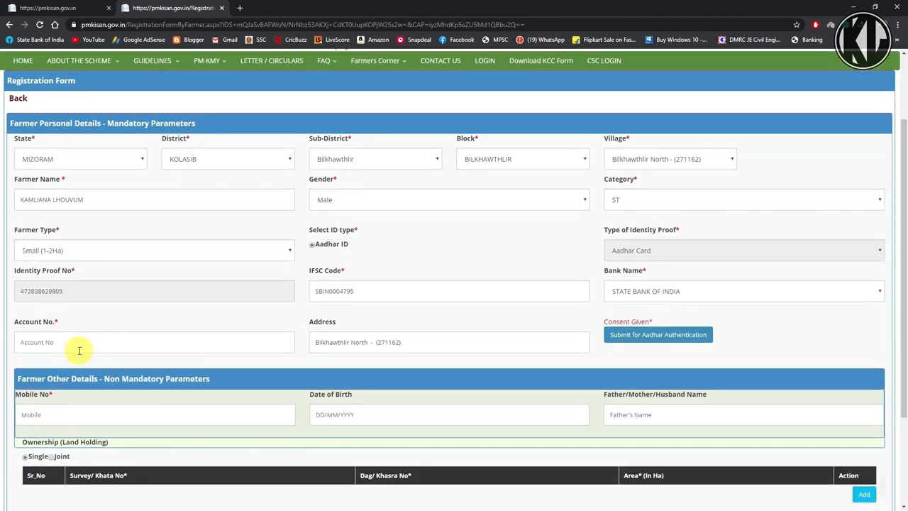
{"action": "scroll", "coordinate": [77, 334], "scroll_direction": "down", "scroll_amount": 1}
{"action": "left_click", "coordinate": [46, 300]}
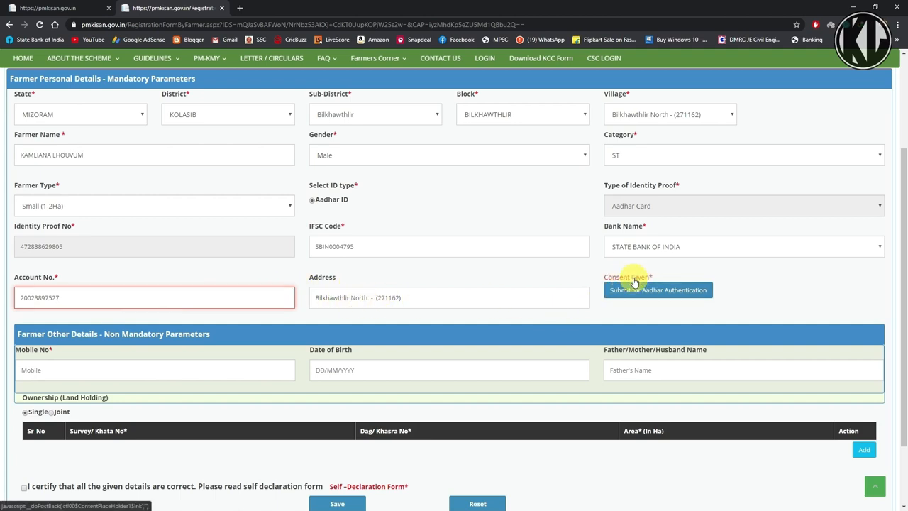
Agree to the authentication consent and submit the farmer's details for Aadhar authentication
{"action": "left_click", "coordinate": [632, 281]}
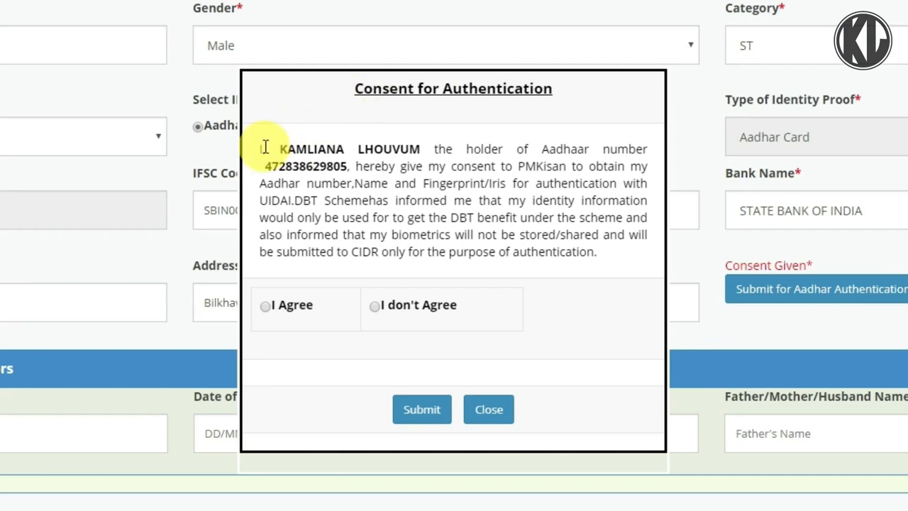
{"action": "left_click", "coordinate": [267, 310]}
{"action": "left_click", "coordinate": [420, 409]}
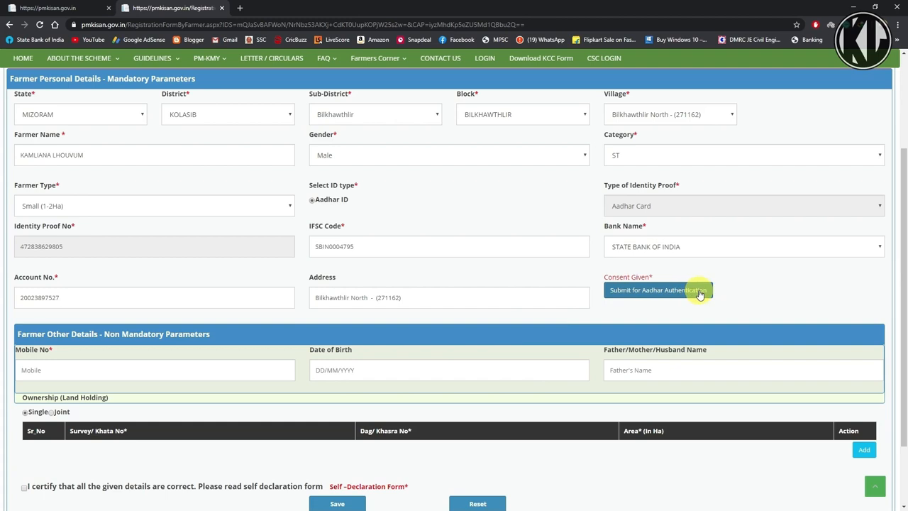
{"action": "left_click", "coordinate": [659, 291]}
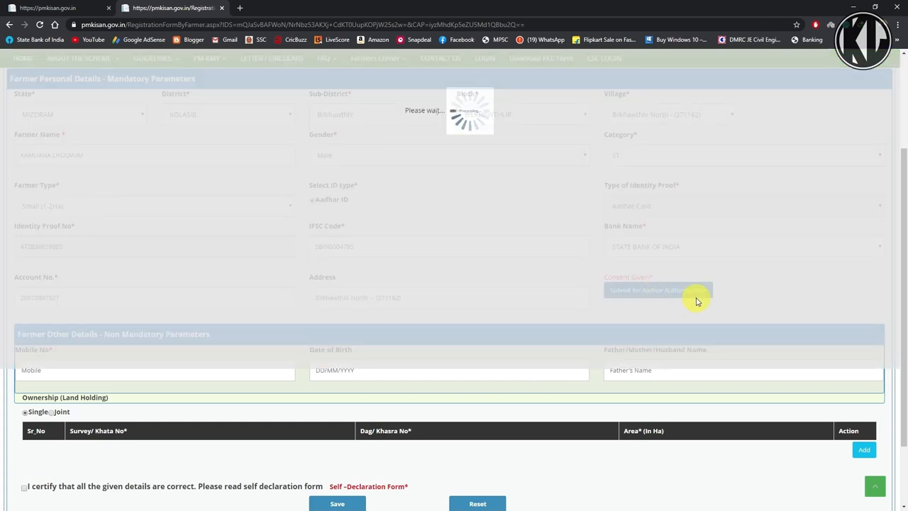
{"action": "scroll", "coordinate": [139, 313], "scroll_direction": "down", "scroll_amount": 2}
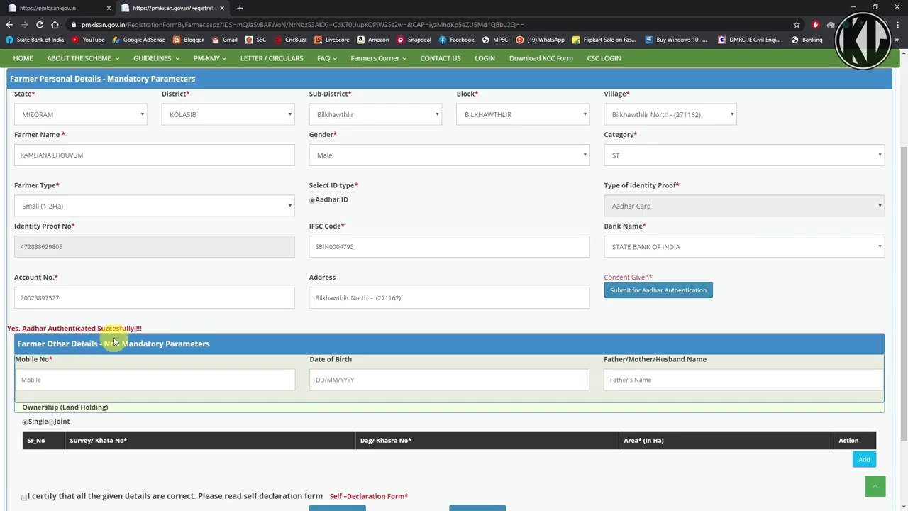
Fill in the farmer's other details with the mobile number, date of birth and father's name
{"action": "scroll", "coordinate": [44, 373], "scroll_direction": "down", "scroll_amount": 2}
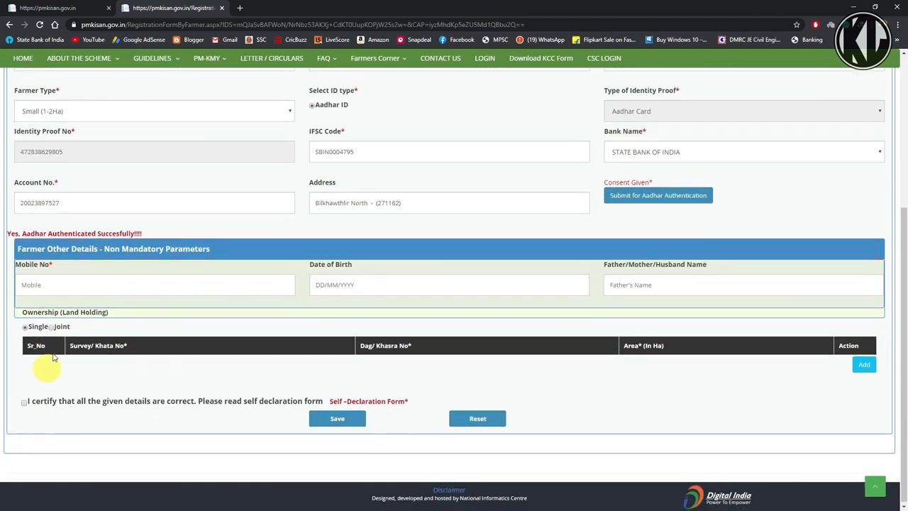
{"action": "left_click", "coordinate": [39, 284]}
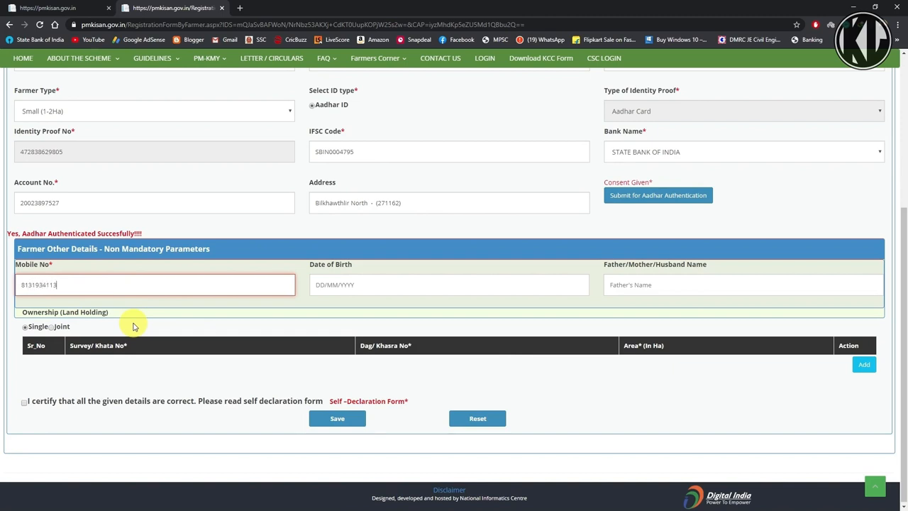
{"action": "left_click", "coordinate": [354, 284]}
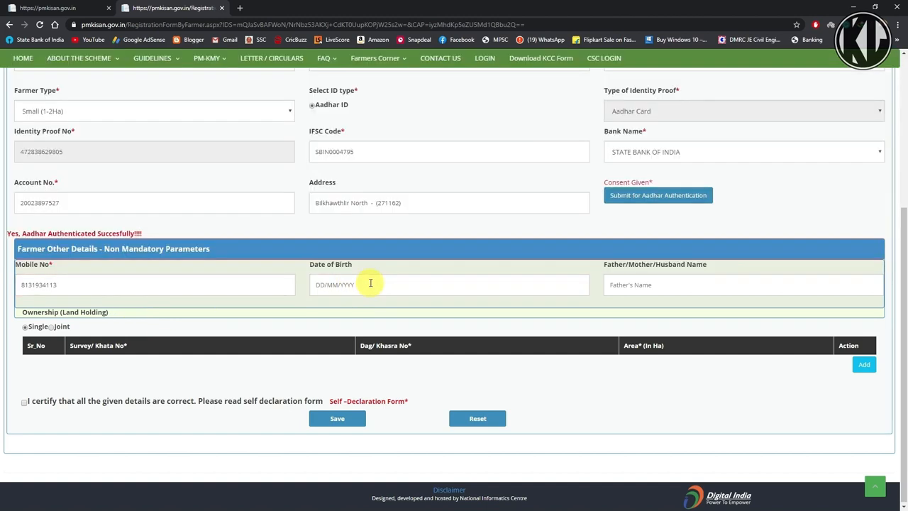
{"action": "left_click", "coordinate": [334, 284]}
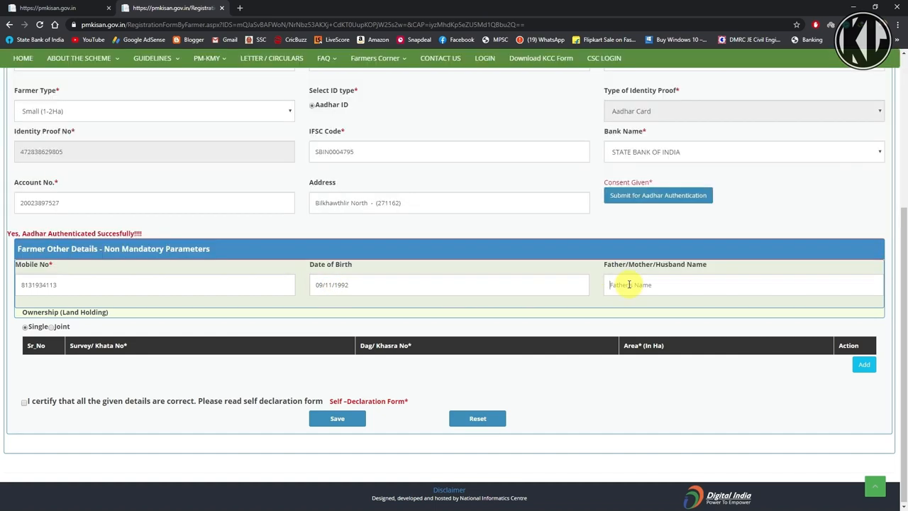
{"action": "left_click", "coordinate": [628, 285]}
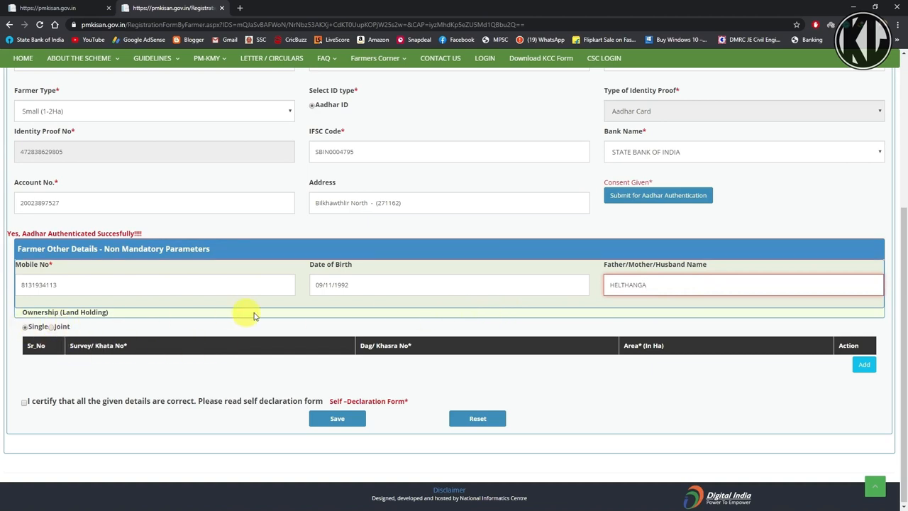
Select Single ownership and add a land record with Survey/Khata No VCP/66, Dag/Khasra No RTK/47 and area 1.50 Ha
{"action": "left_click", "coordinate": [23, 327]}
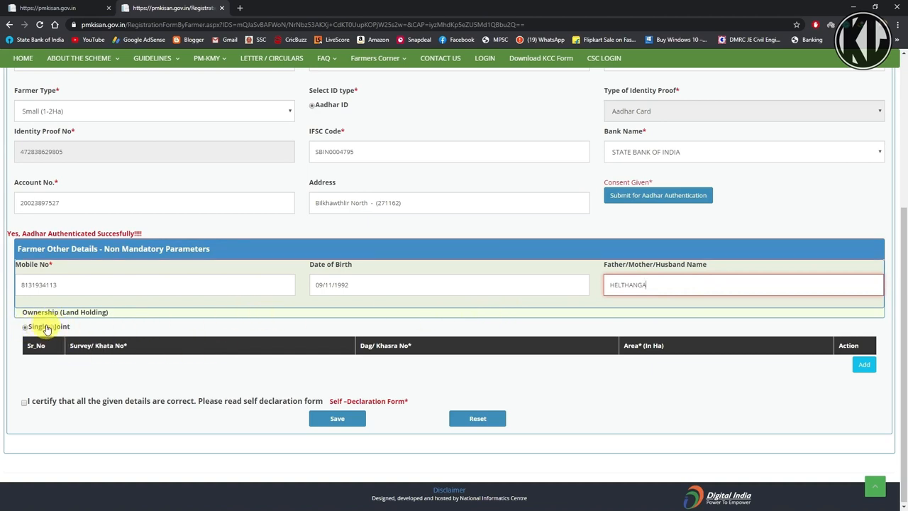
{"action": "left_click", "coordinate": [25, 326]}
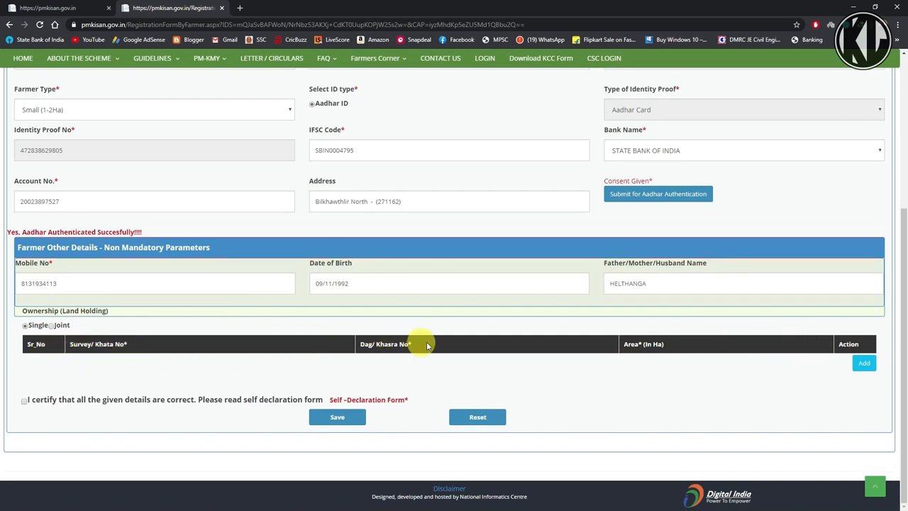
{"action": "left_click", "coordinate": [865, 367]}
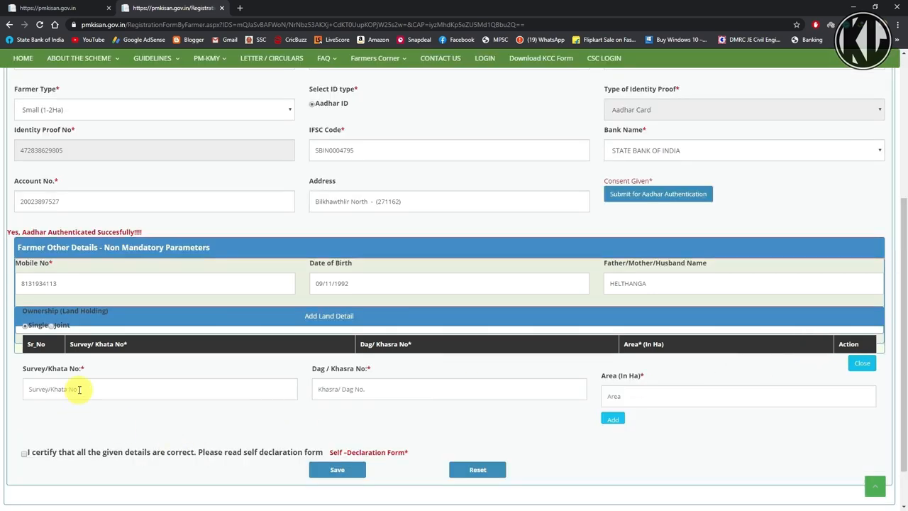
{"action": "left_click", "coordinate": [79, 390]}
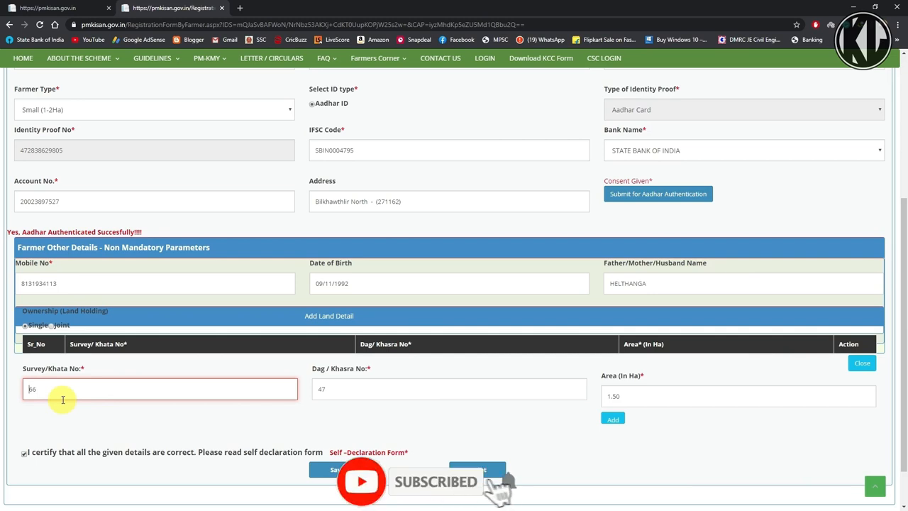
{"action": "type", "text": "V"}
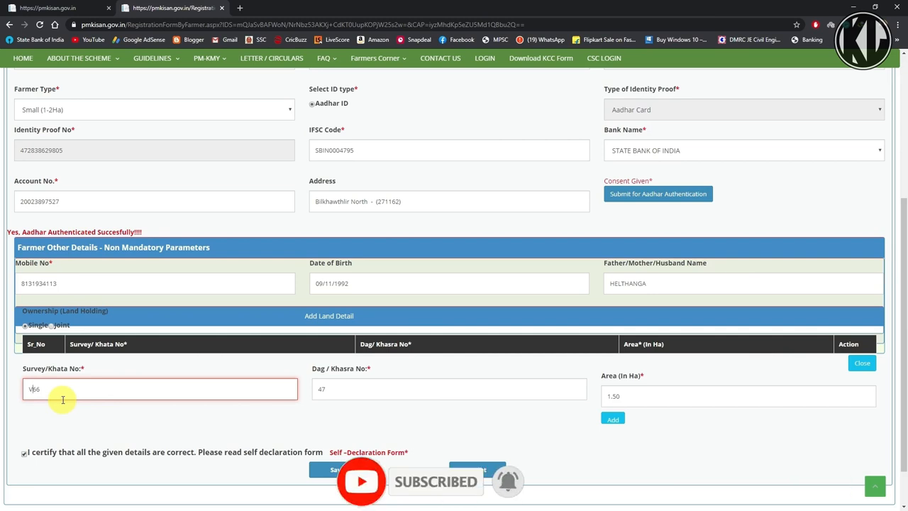
{"action": "type", "text": "CP/"}
{"action": "left_click", "coordinate": [337, 389]}
{"action": "type", "text": "27"}
{"action": "double_click", "coordinate": [324, 392]}
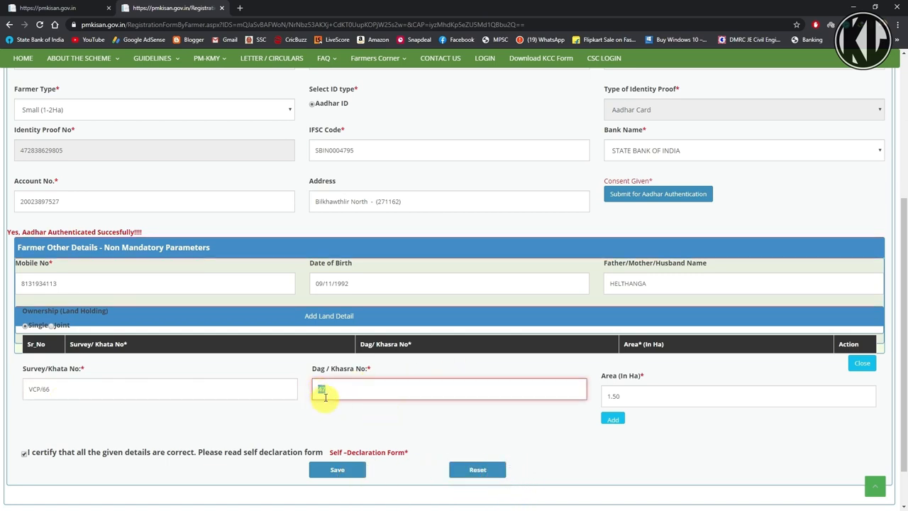
{"action": "type", "text": "47"}
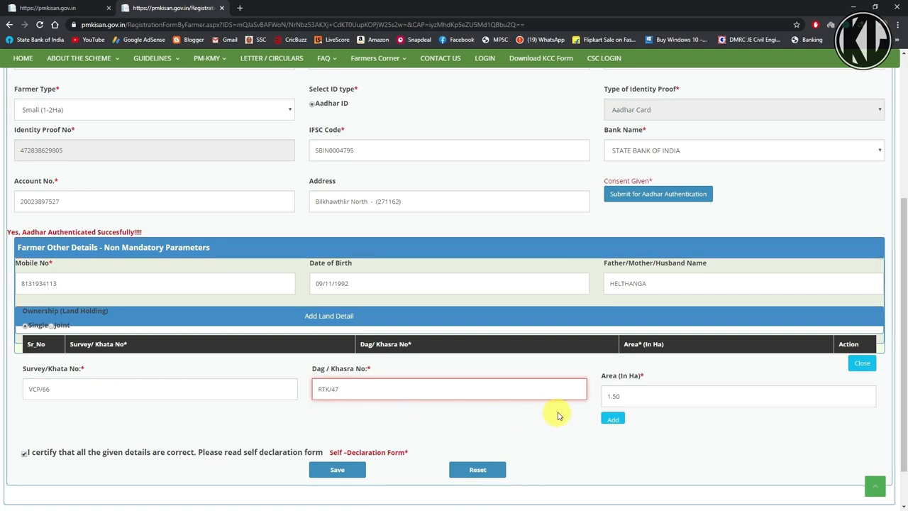
{"action": "left_click", "coordinate": [609, 420]}
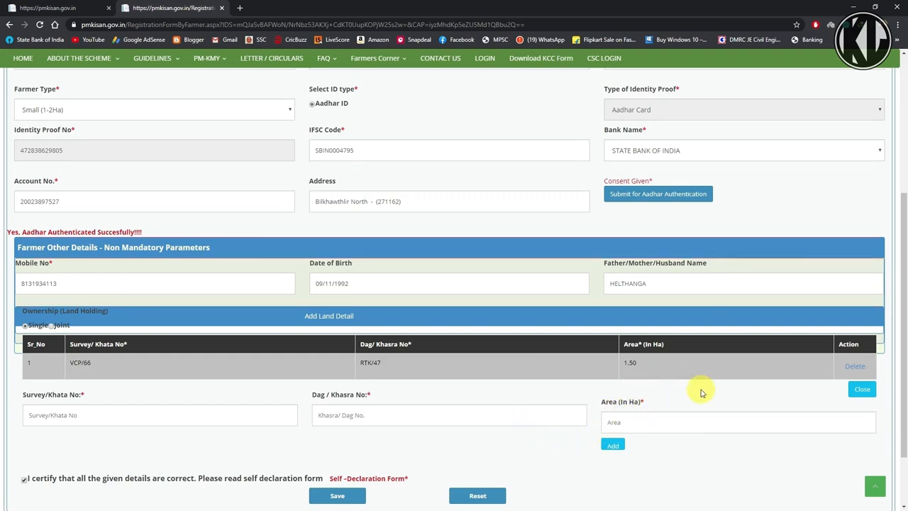
{"action": "left_click", "coordinate": [863, 389]}
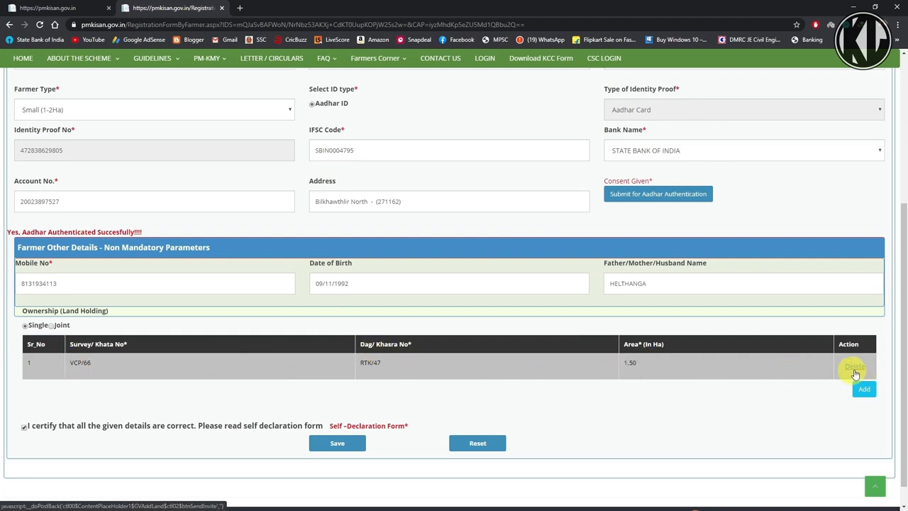
Save the farmer registration form, check the identity proof number in the resulting message and acknowledge it
{"action": "left_click", "coordinate": [342, 443]}
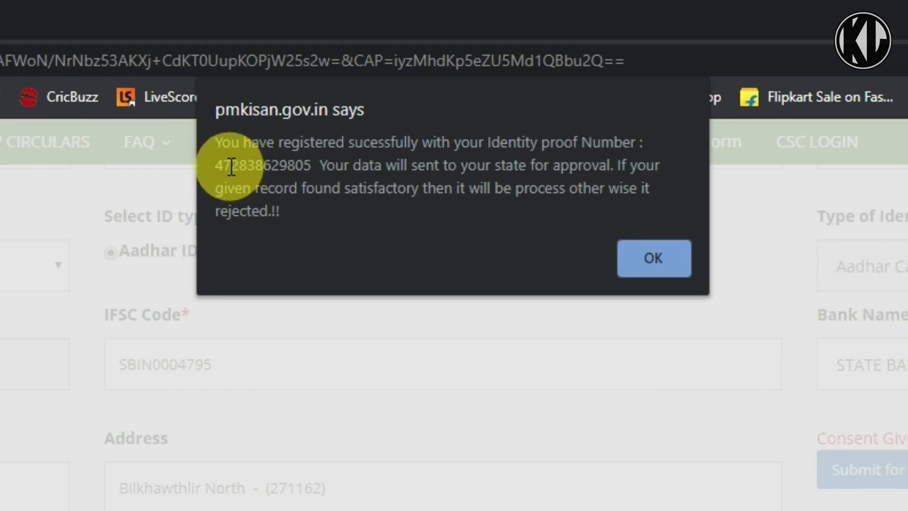
{"action": "left_click_drag", "start_coordinate": [217, 165], "coordinate": [324, 166]}
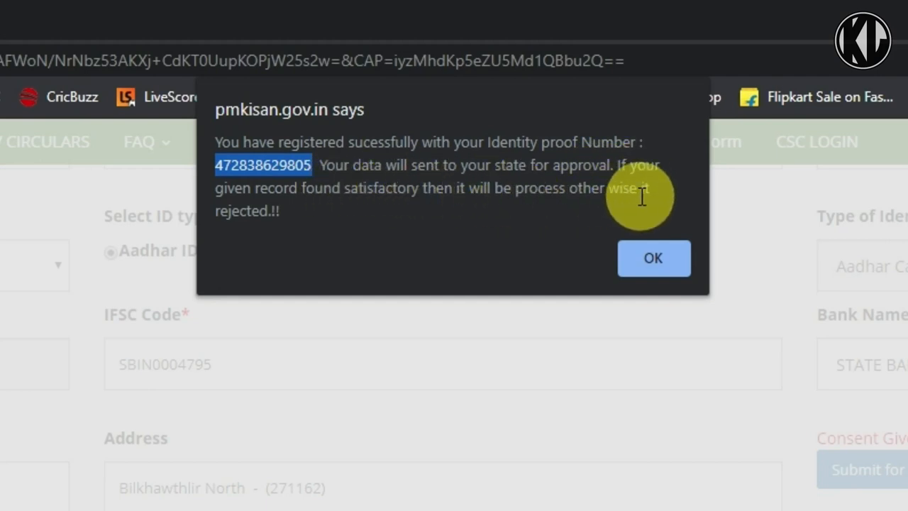
{"action": "left_click", "coordinate": [654, 263]}
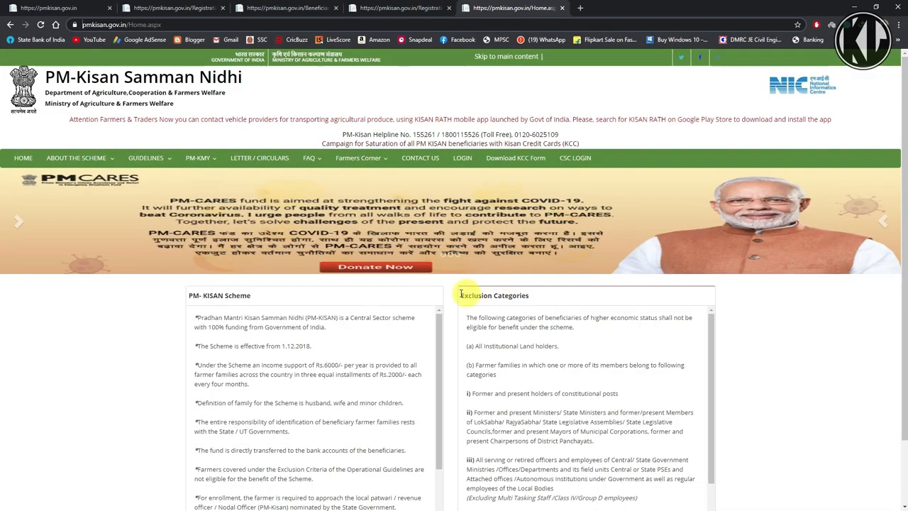
Open the Status of Self Registered/CSC Farmer page and search with the farmer's Aadhaar number and the displayed image text
{"action": "mouse_move", "coordinate": [345, 159]}
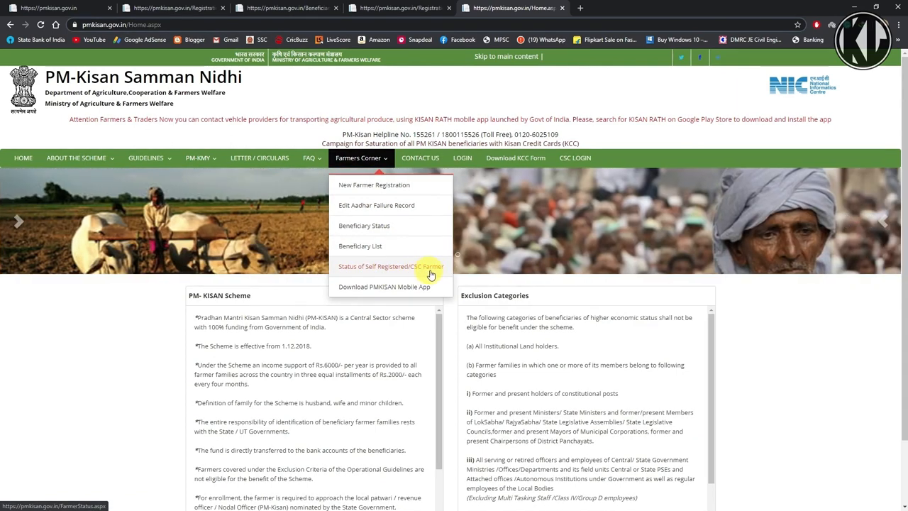
{"action": "left_click", "coordinate": [390, 266]}
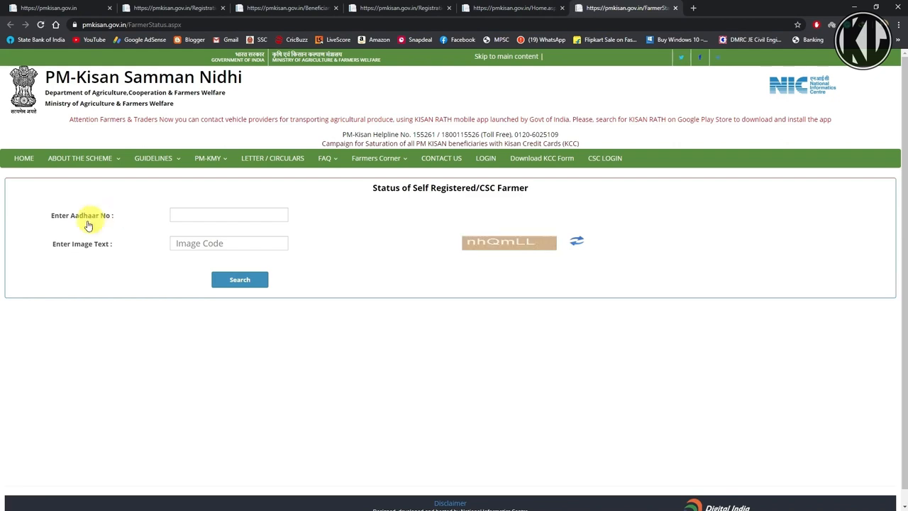
{"action": "left_click", "coordinate": [198, 216]}
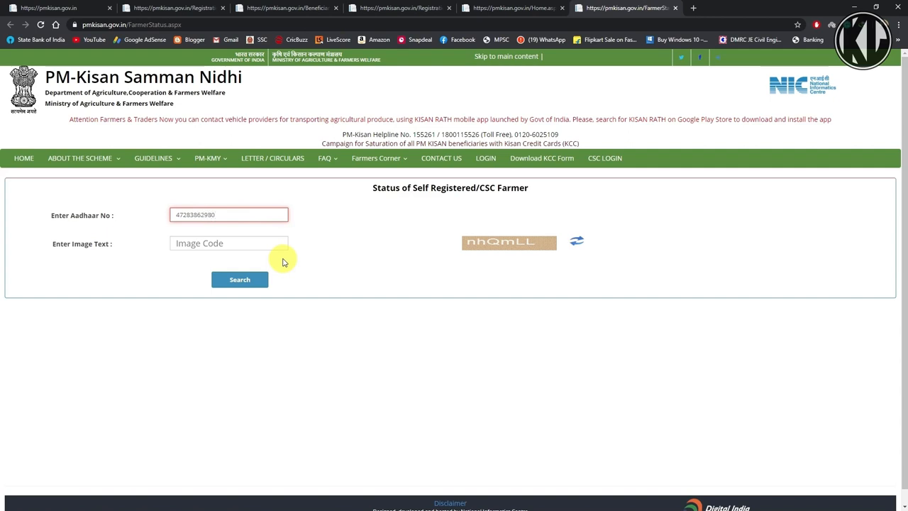
{"action": "left_click", "coordinate": [209, 244]}
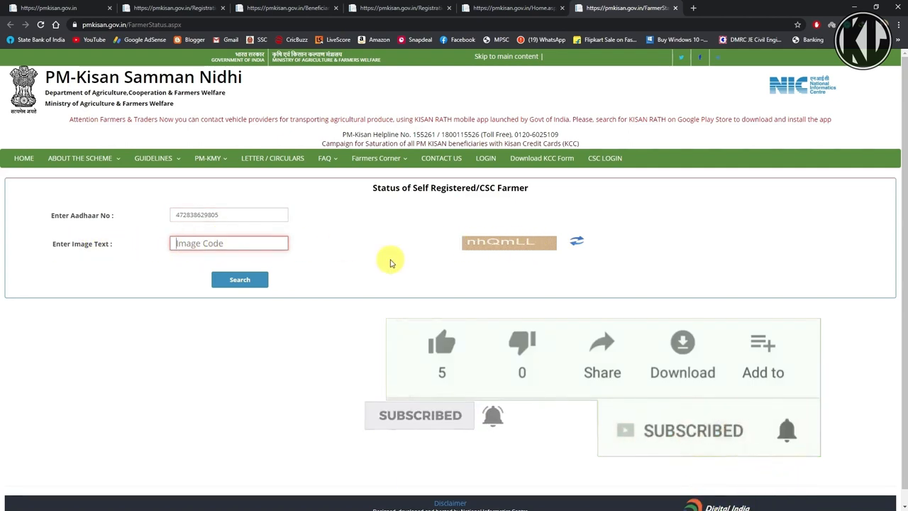
{"action": "type", "text": "n"}
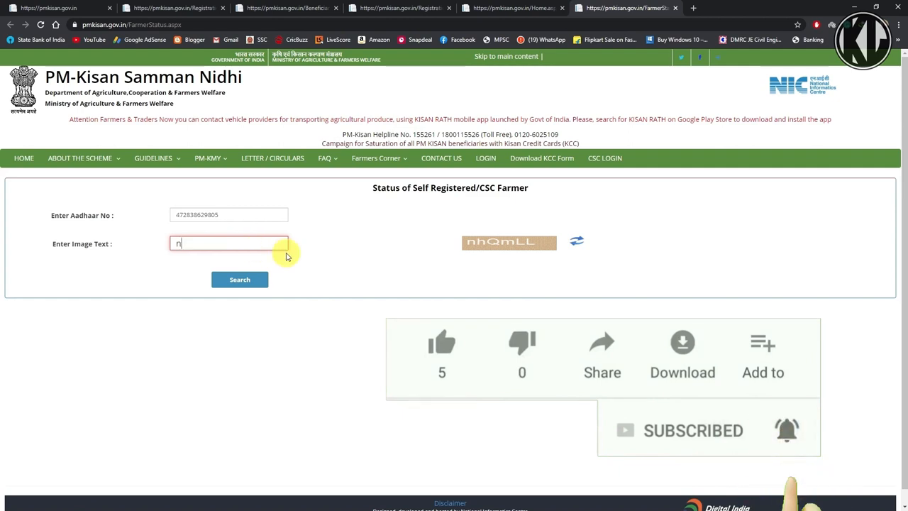
{"action": "type", "text": "h"}
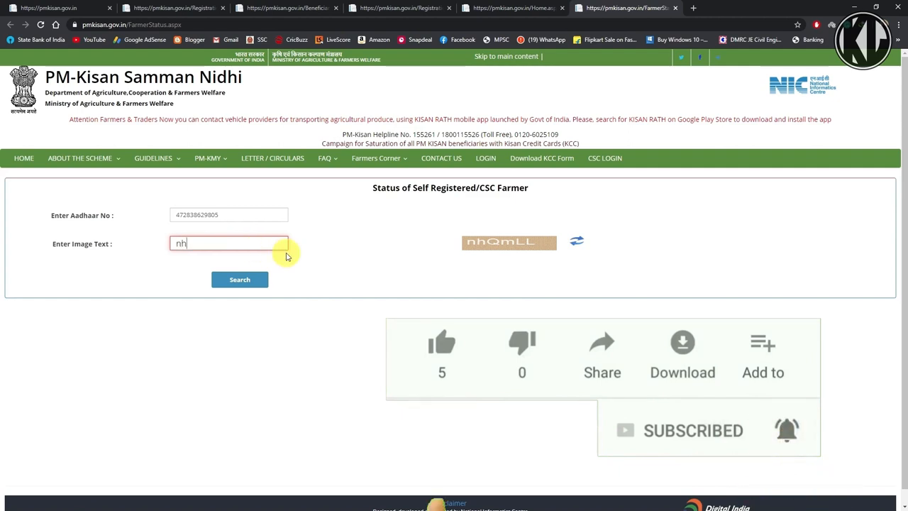
{"action": "type", "text": "Q"}
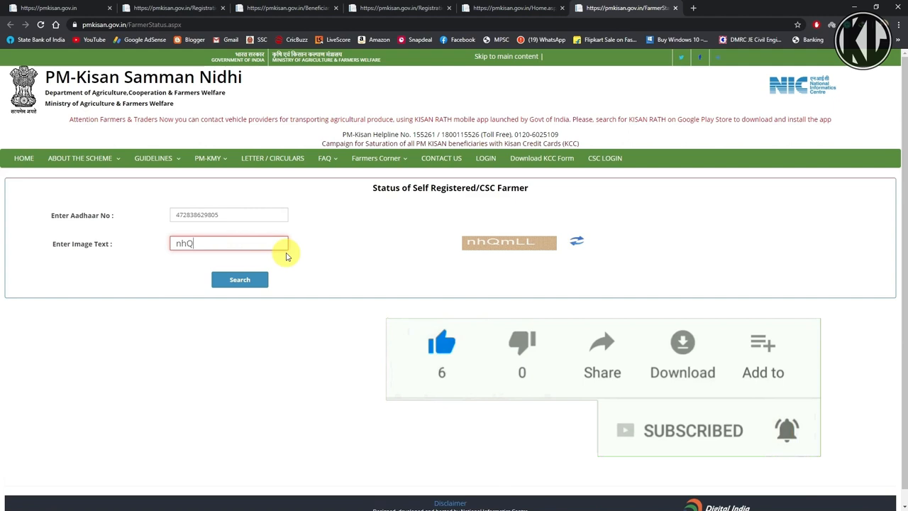
{"action": "type", "text": "m"}
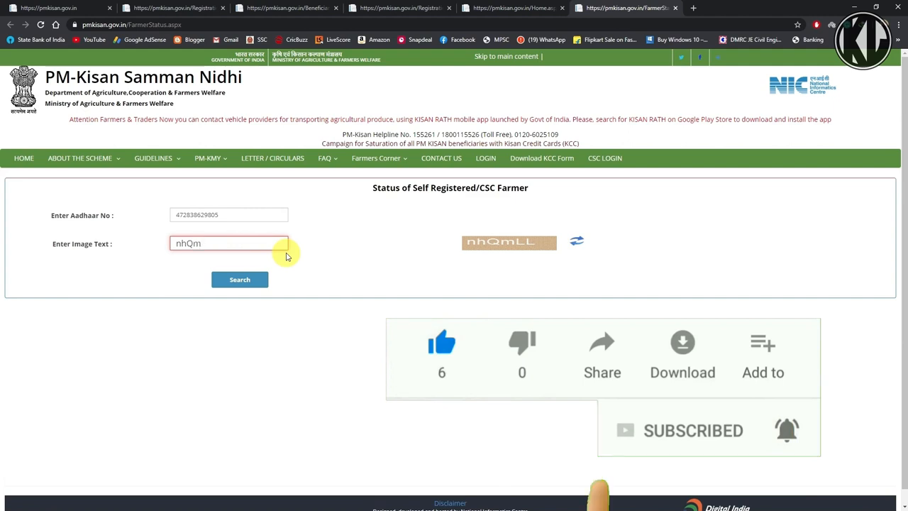
{"action": "type", "text": "LL"}
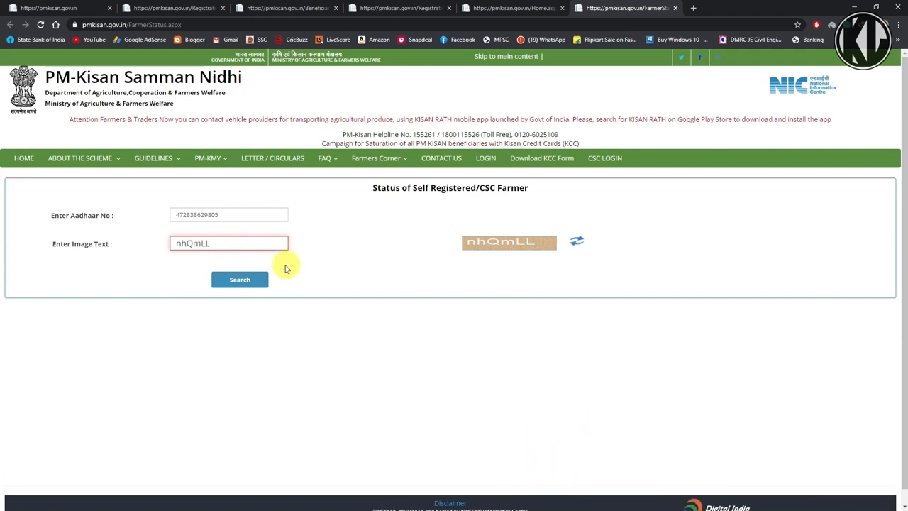
{"action": "left_click", "coordinate": [241, 281]}
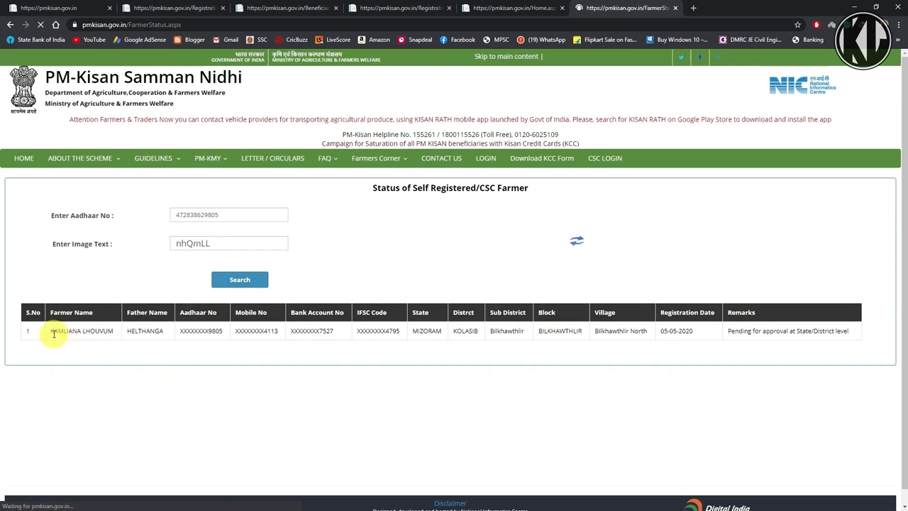
Examine the farmer's name, registration date and approval remarks in the status record
{"action": "left_click_drag", "start_coordinate": [52, 332], "coordinate": [127, 330]}
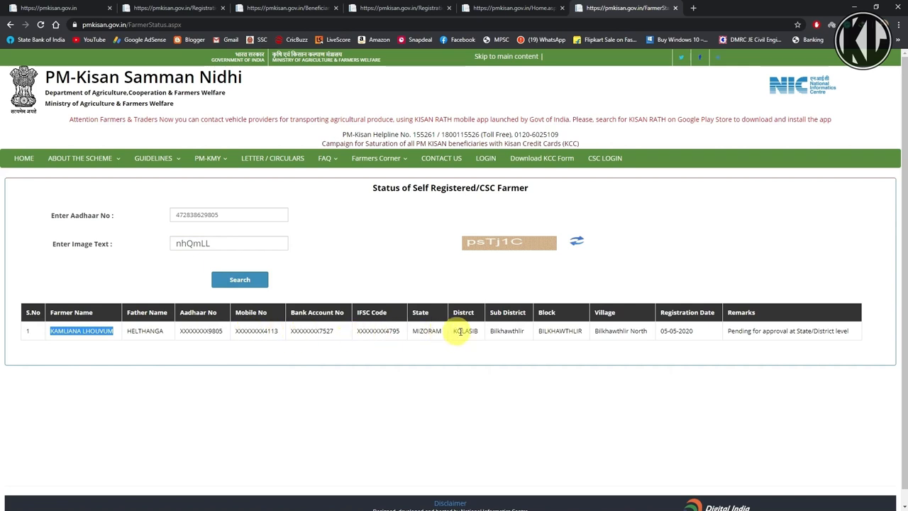
{"action": "left_click", "coordinate": [696, 336]}
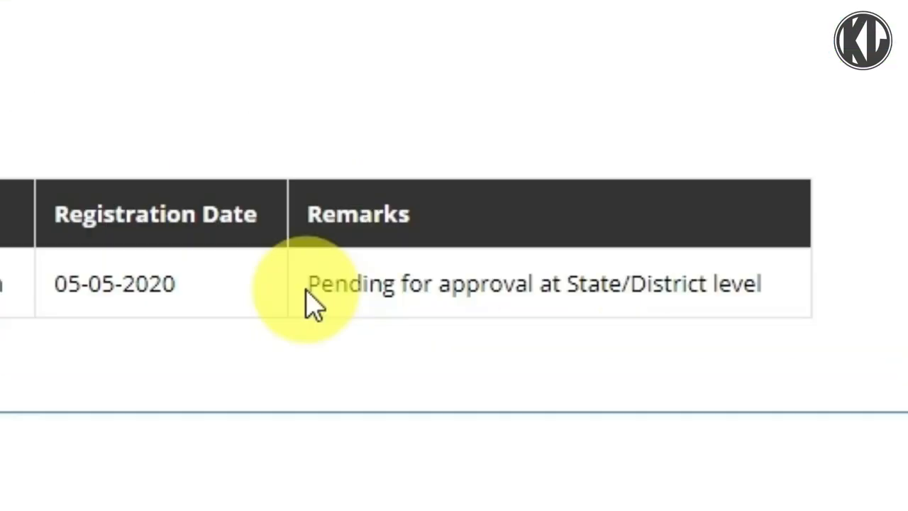
{"action": "left_click_drag", "start_coordinate": [728, 332], "coordinate": [858, 337]}
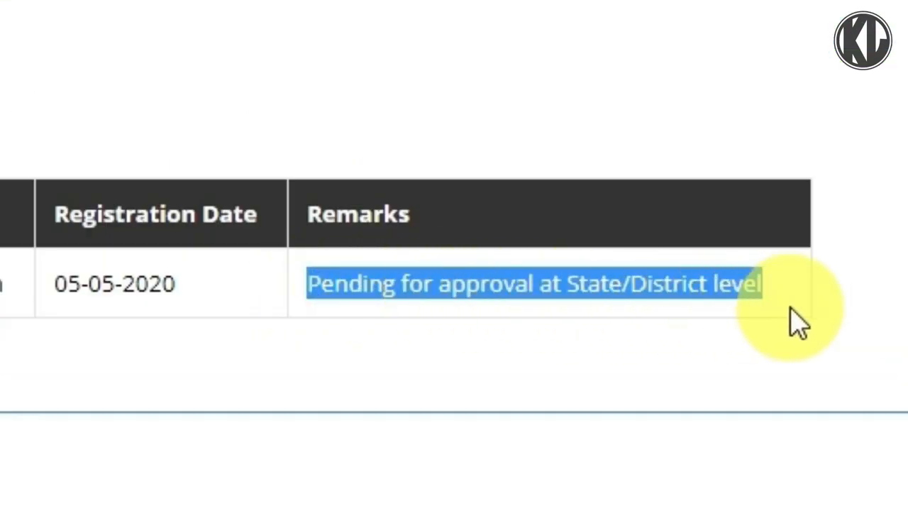
{"action": "left_click", "coordinate": [314, 360]}
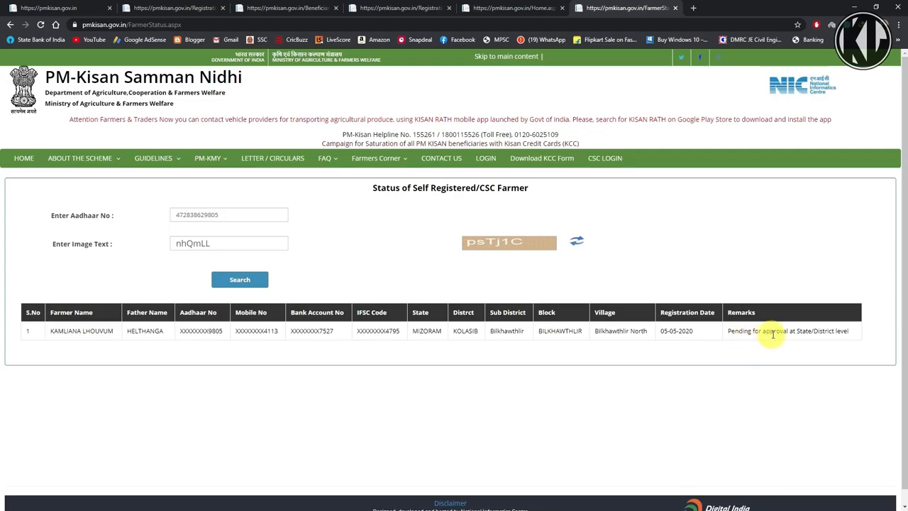